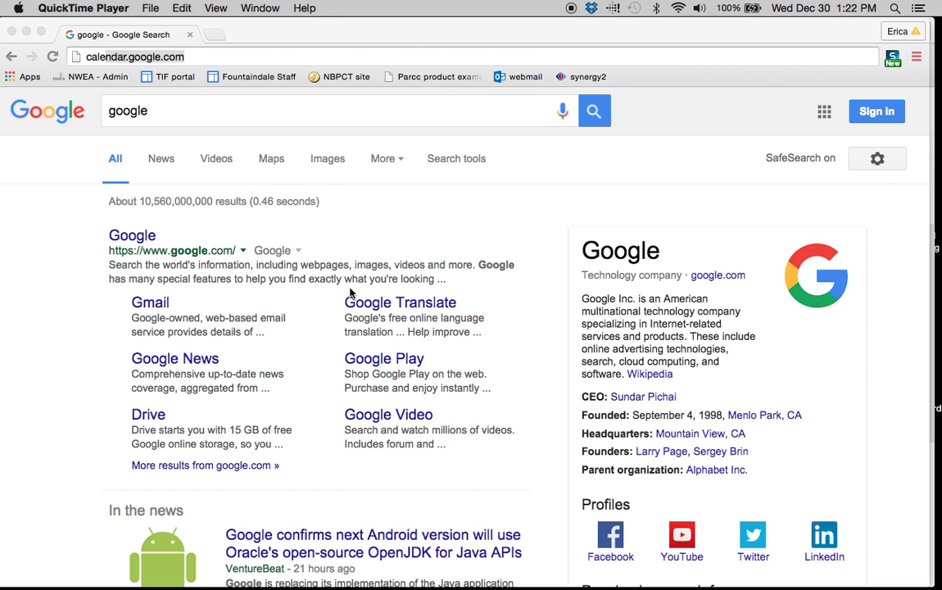
Load calendar.google.com and sign in with the school district account and its password.
left_click(188, 58)
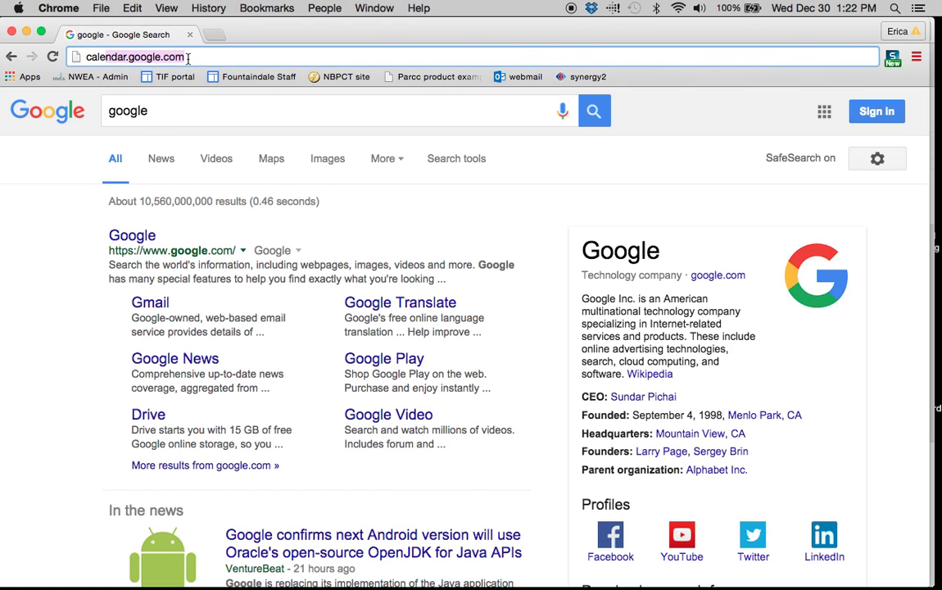
key("Return")
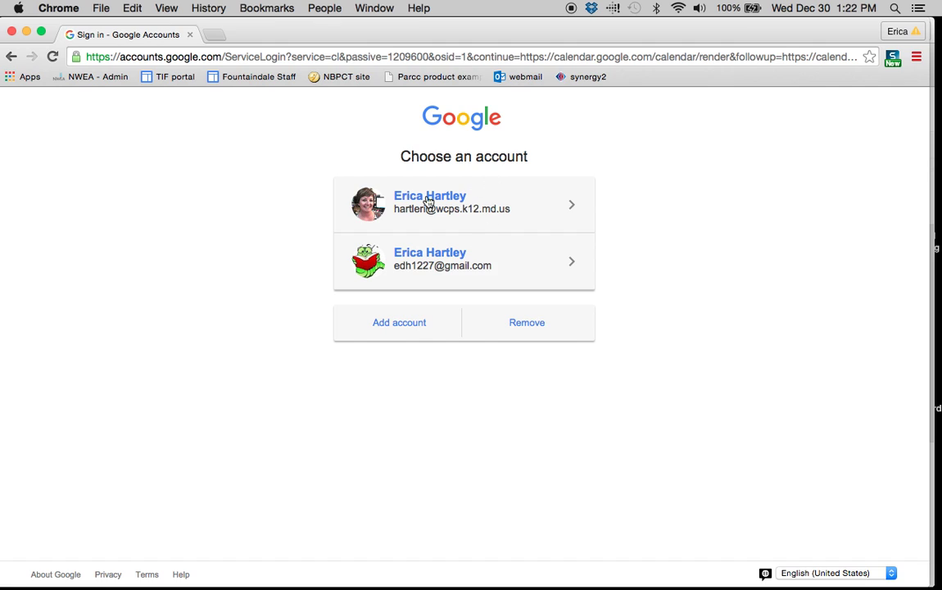
left_click(528, 197)
type("••••")
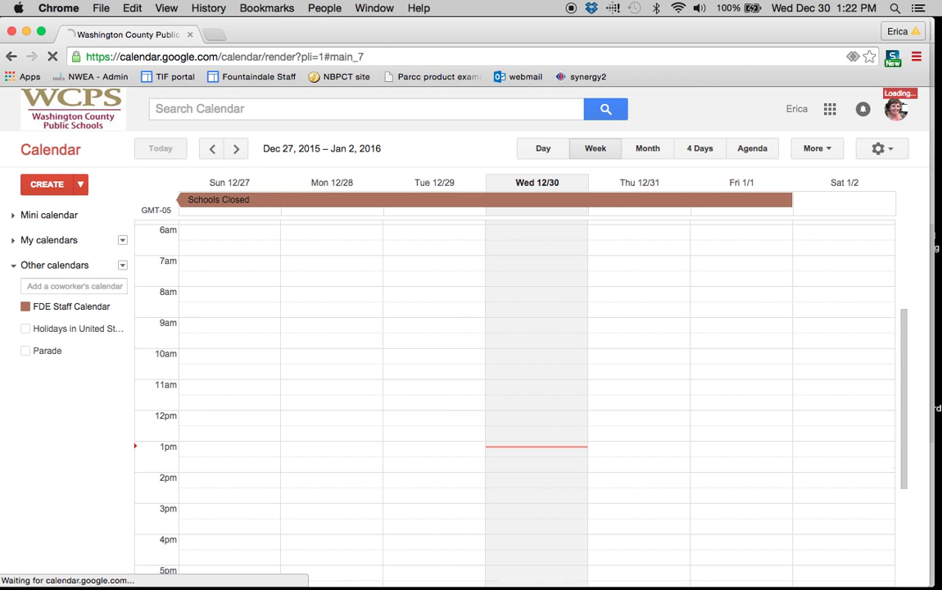
Collapse Other calendars, expand My calendars and scroll down to the Test entries.
left_click(15, 267)
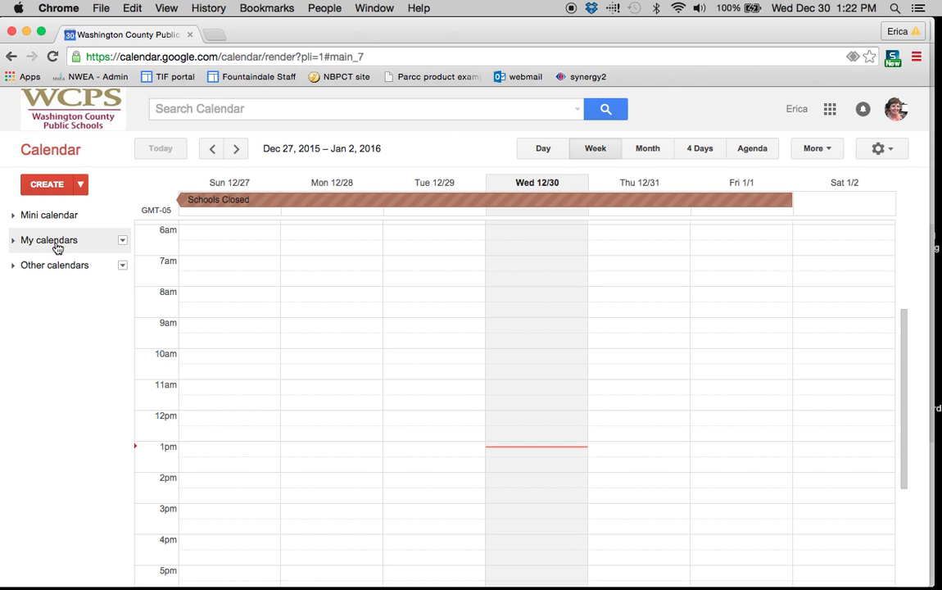
left_click(56, 242)
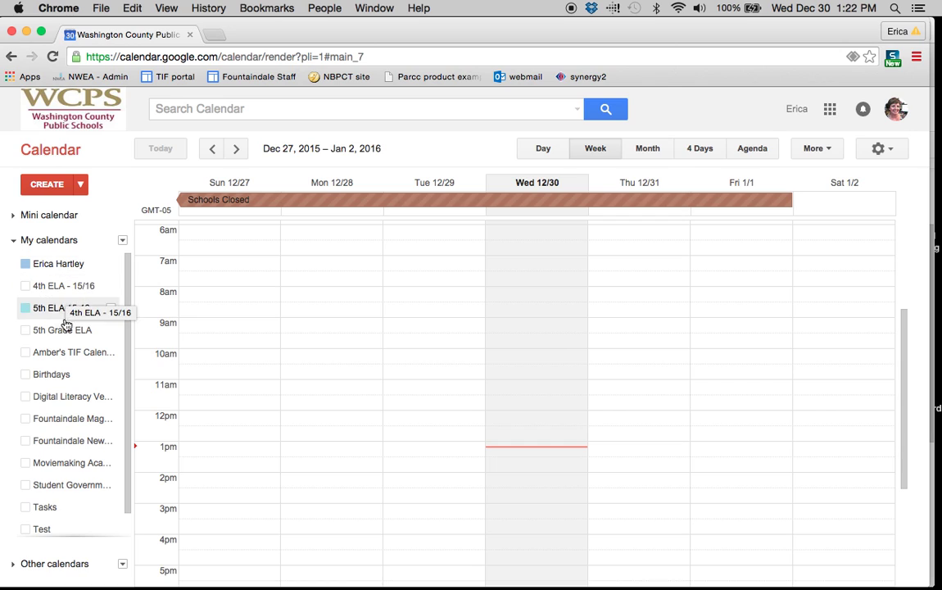
scroll(66, 332, "down", 1)
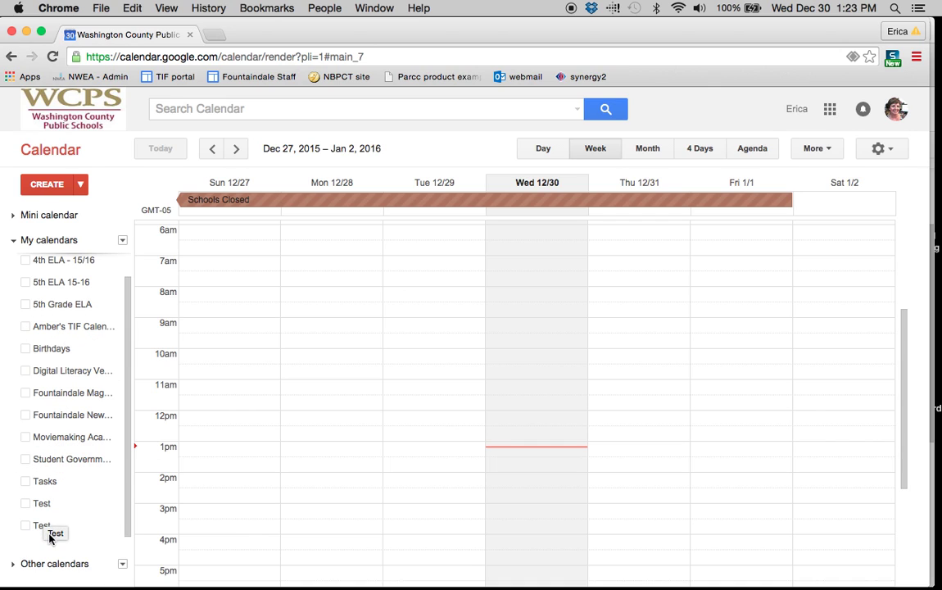
Show October 2015 in month view with FDE Staff Calendar events on, both calendar lists collapsed.
left_click(14, 564)
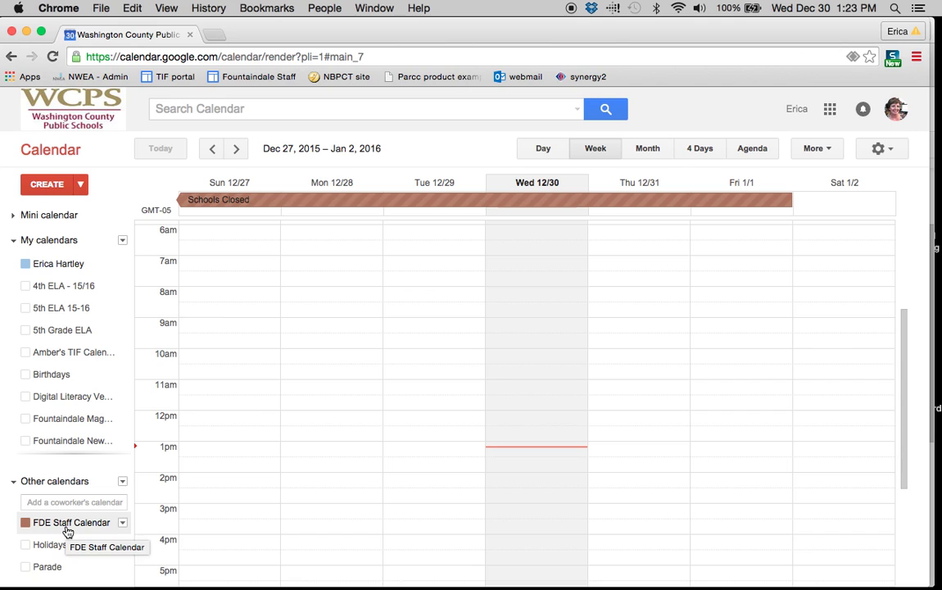
left_click(67, 530)
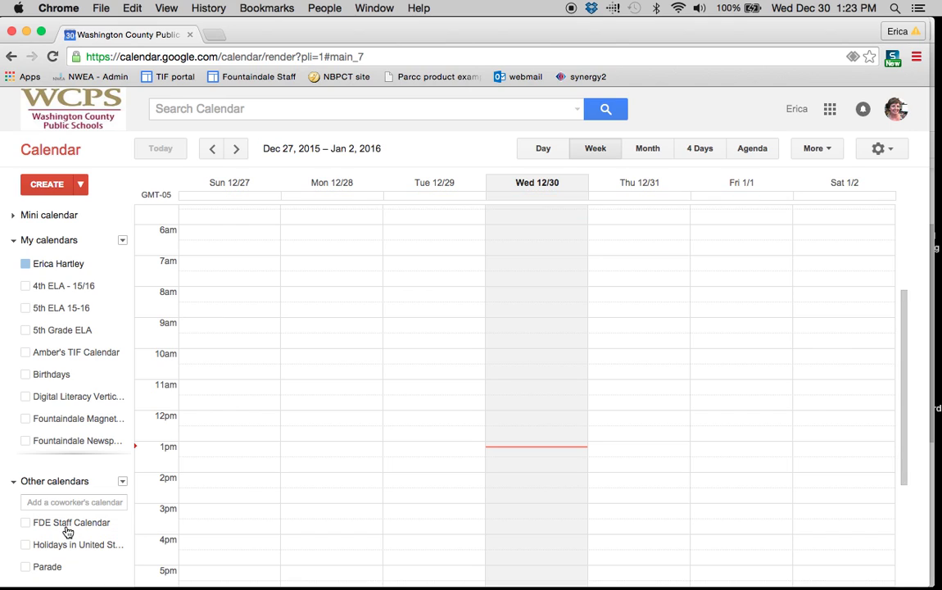
left_click(642, 156)
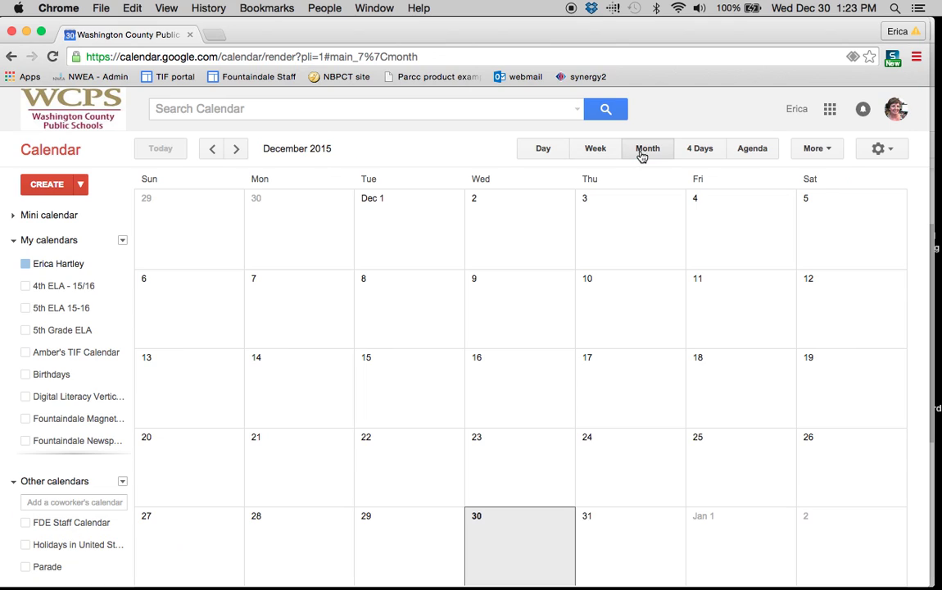
key("k")
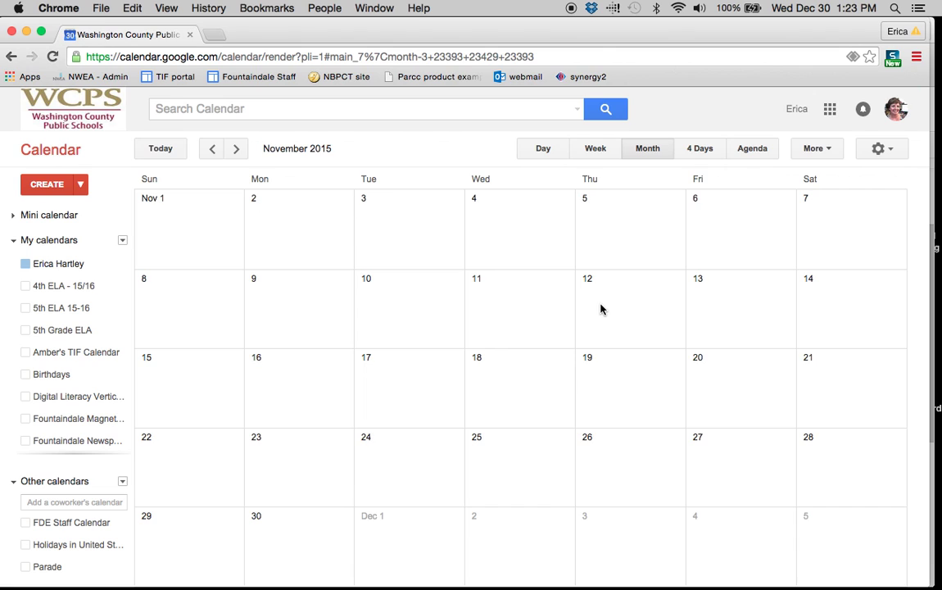
left_click(70, 522)
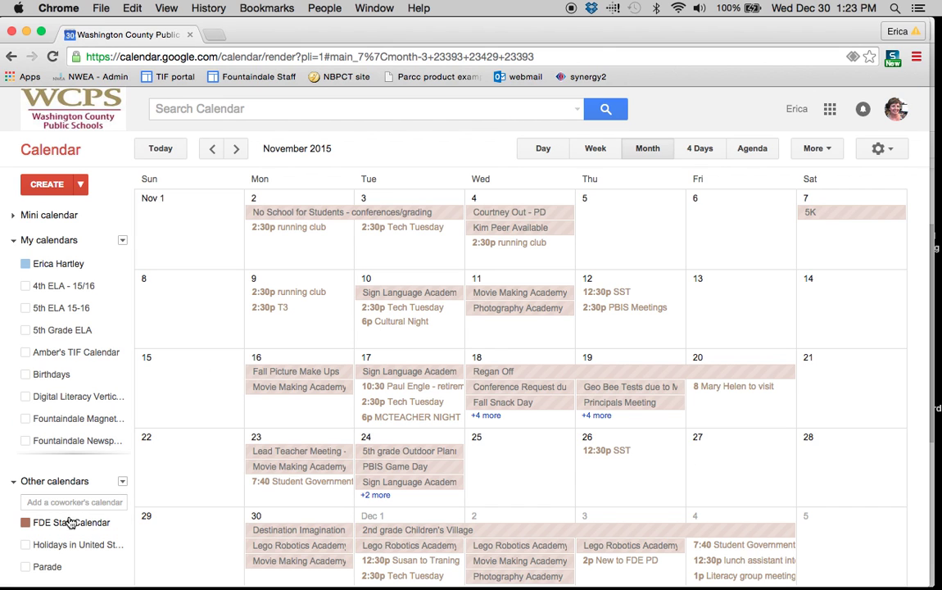
key("j")
key("k")
key("k")
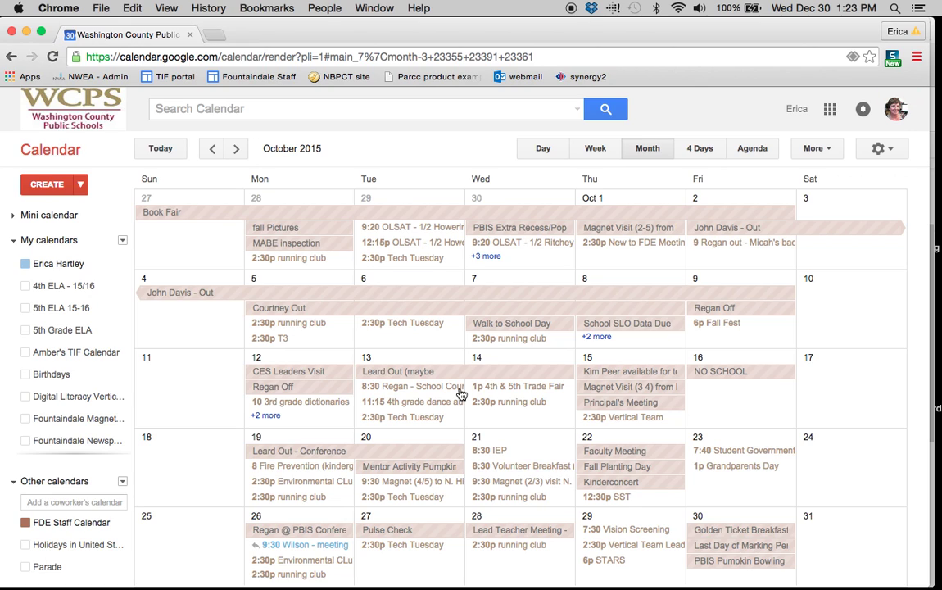
left_click(12, 481)
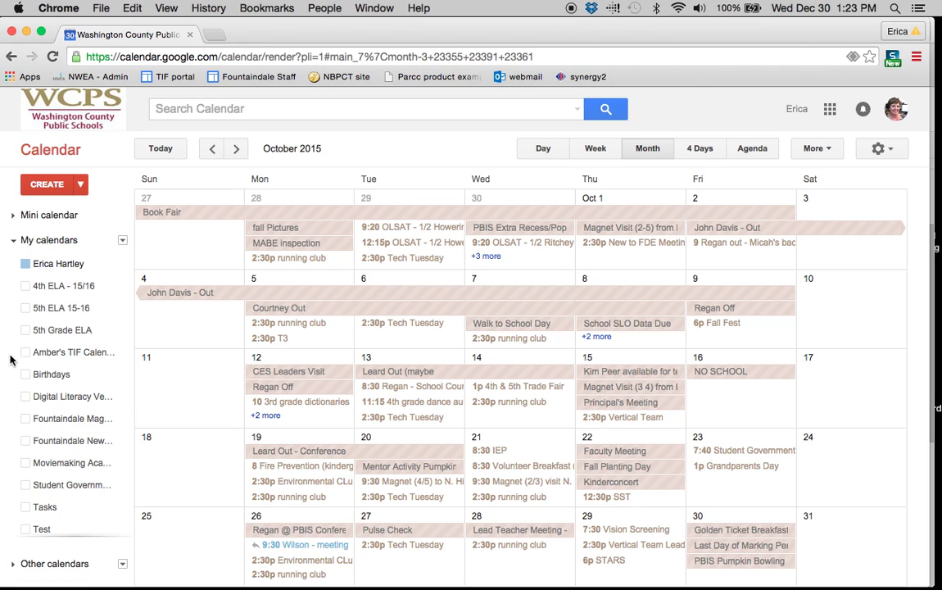
left_click(13, 237)
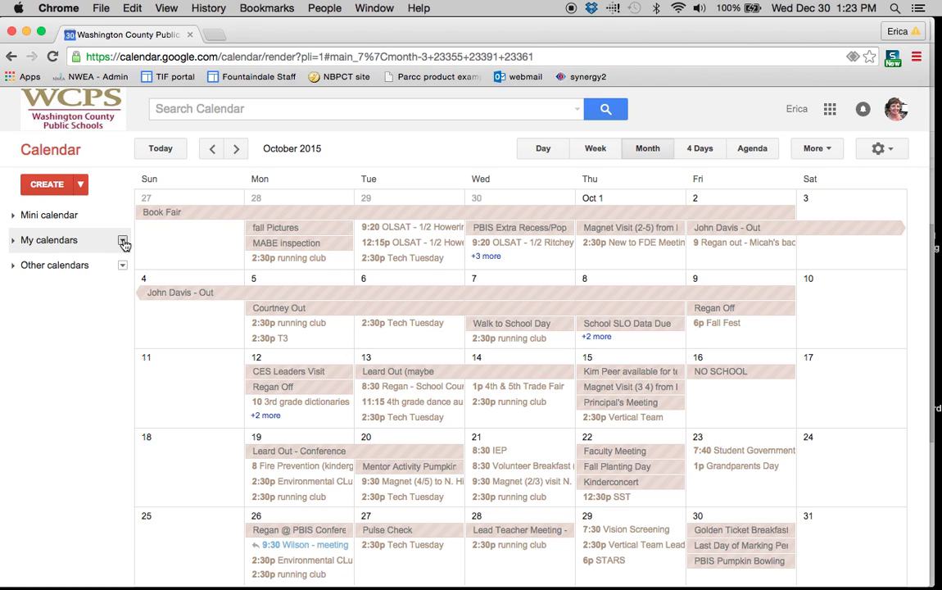
Start a new calendar named 'Test' with description 'This is a sample for the Calendar tutorial.'.
left_click(122, 241)
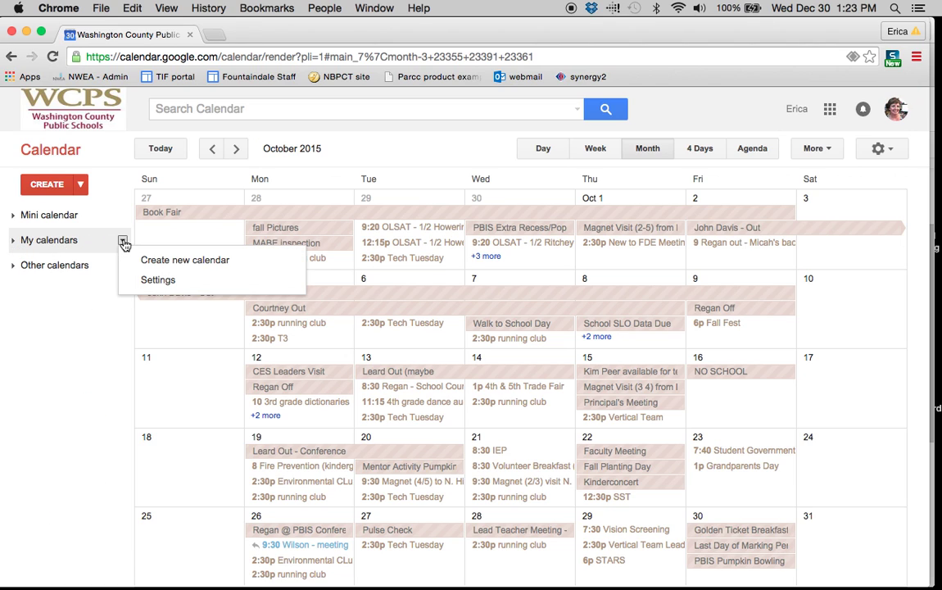
left_click(153, 269)
type("Test")
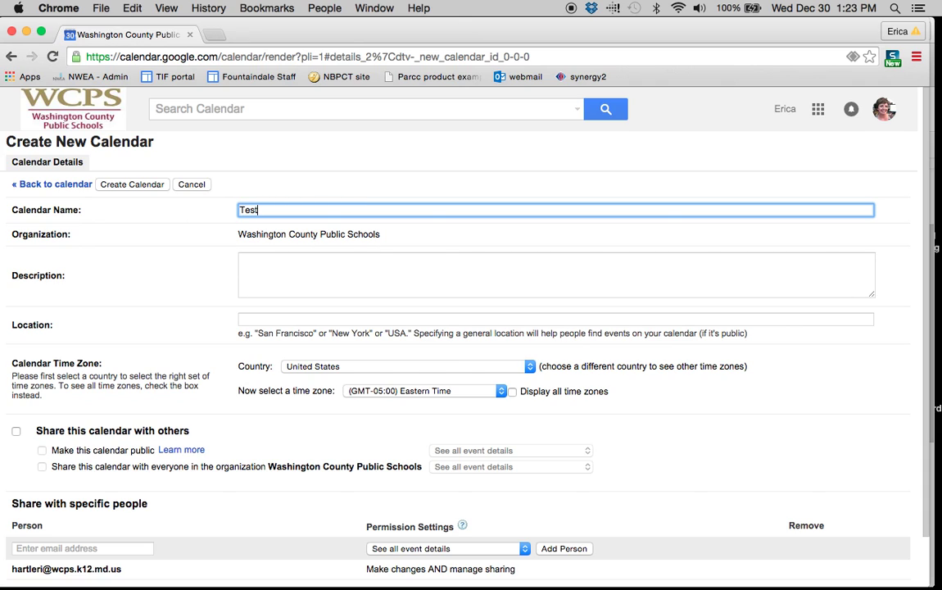
left_click(344, 268)
type("This is a smap")
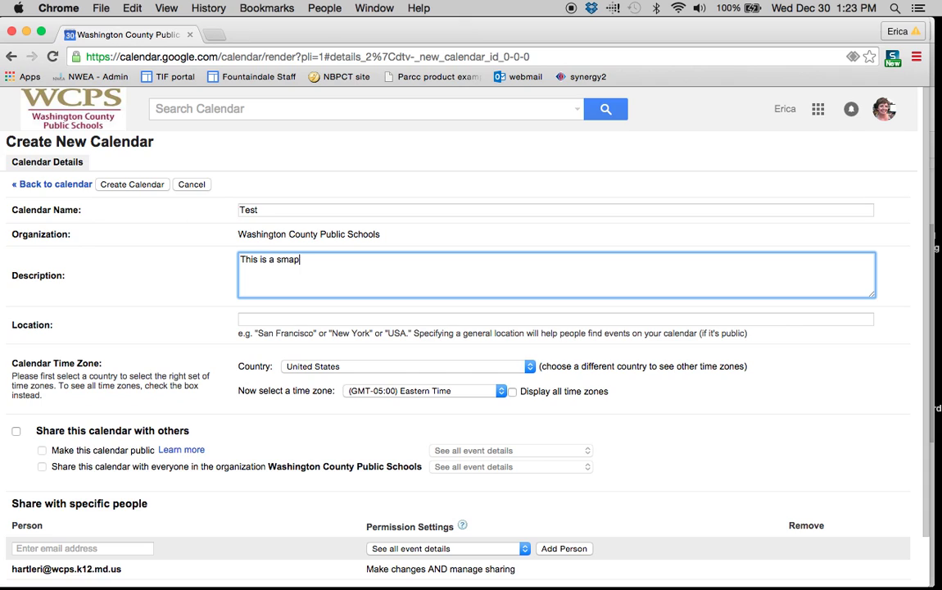
key("BackSpace")
key("BackSpace")
key("BackSpace")
type("ample for the Calendar tuto")
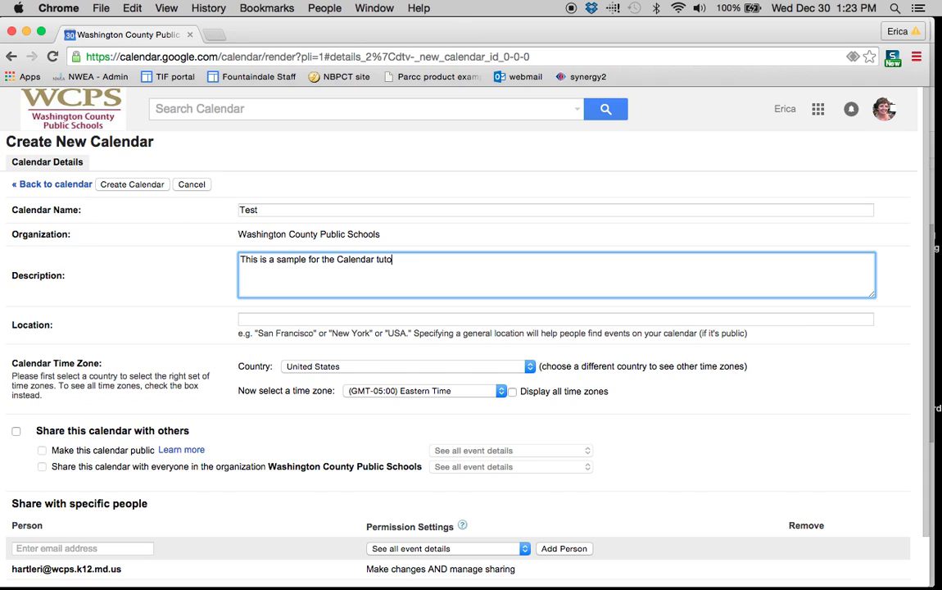
type("rial.")
Try adding a person under Share with specific people, then create the Test calendar.
scroll(296, 335, "down", 1)
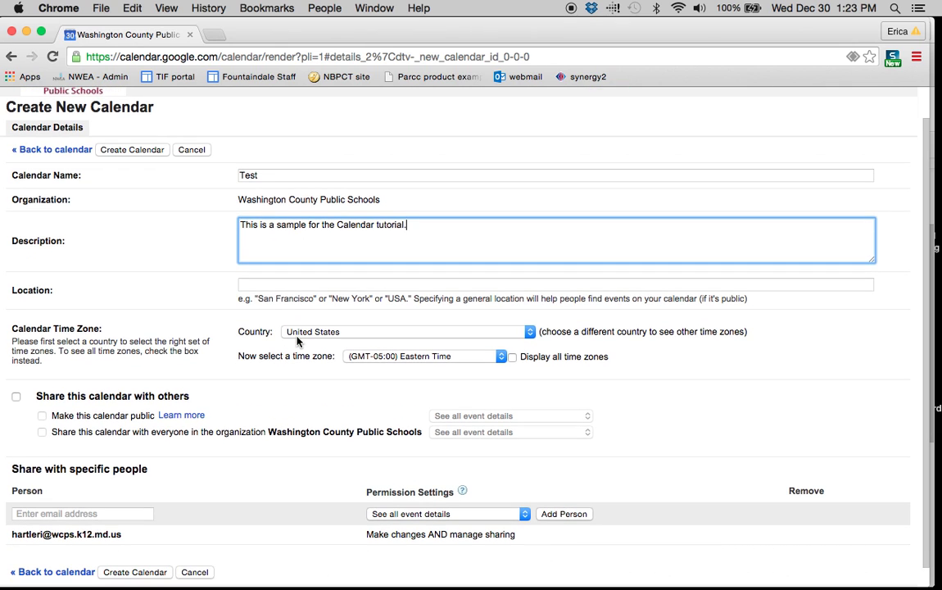
scroll(296, 341, "down", 1)
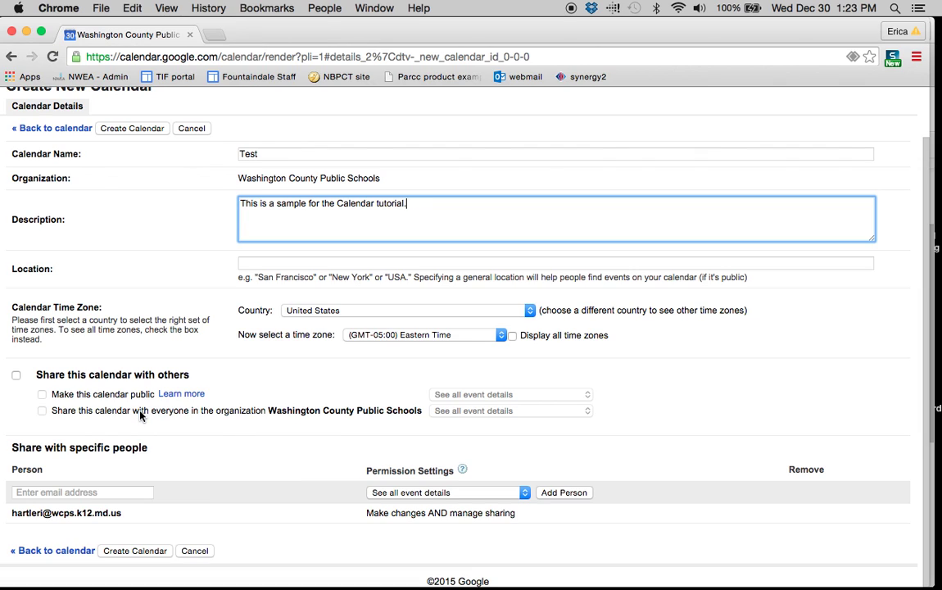
left_click(114, 489)
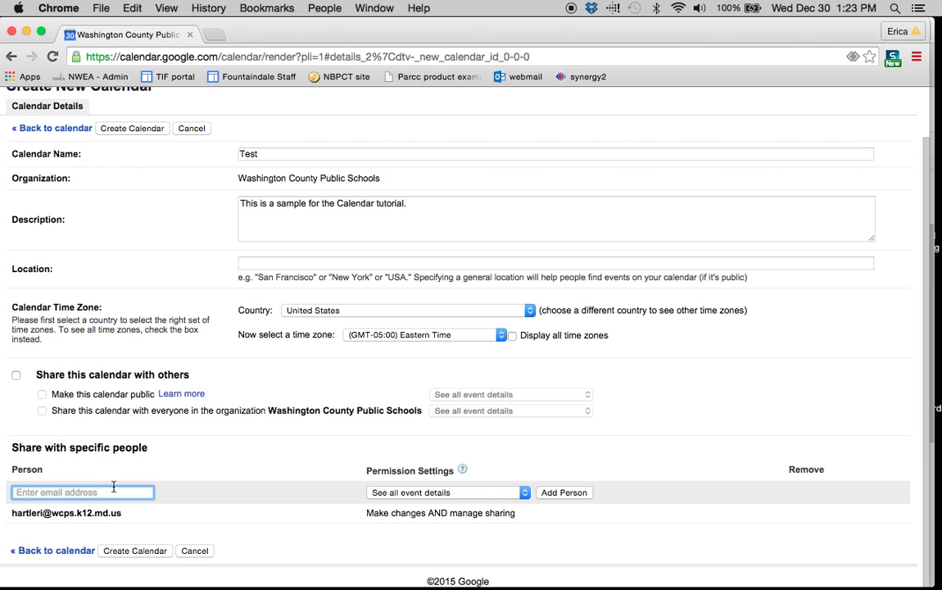
type("broo")
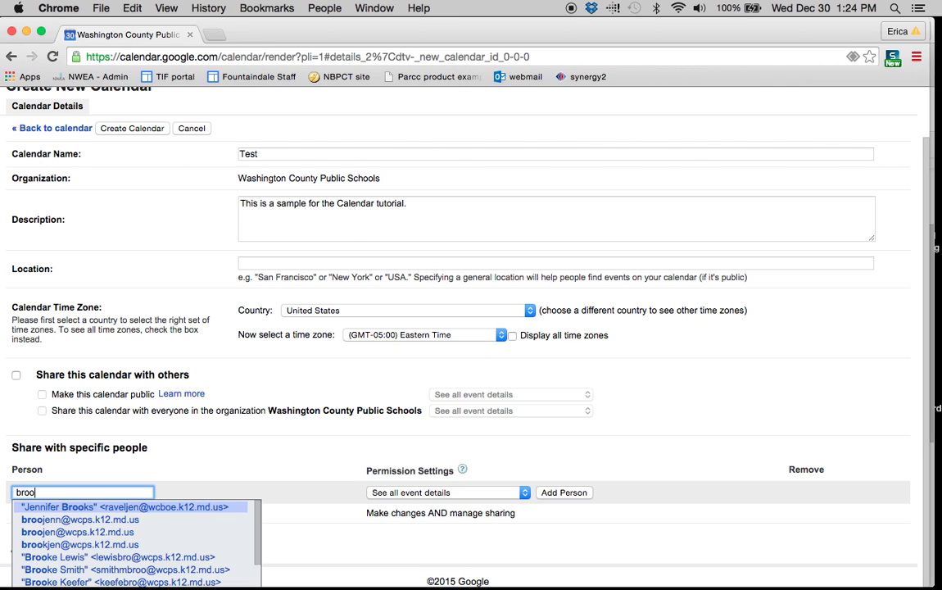
key("Down")
key("Return")
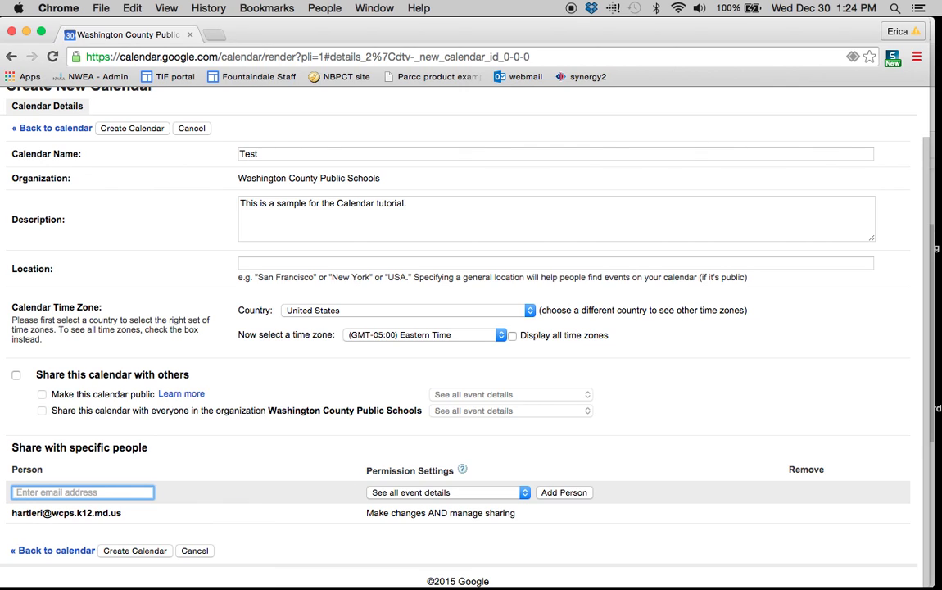
left_click(135, 550)
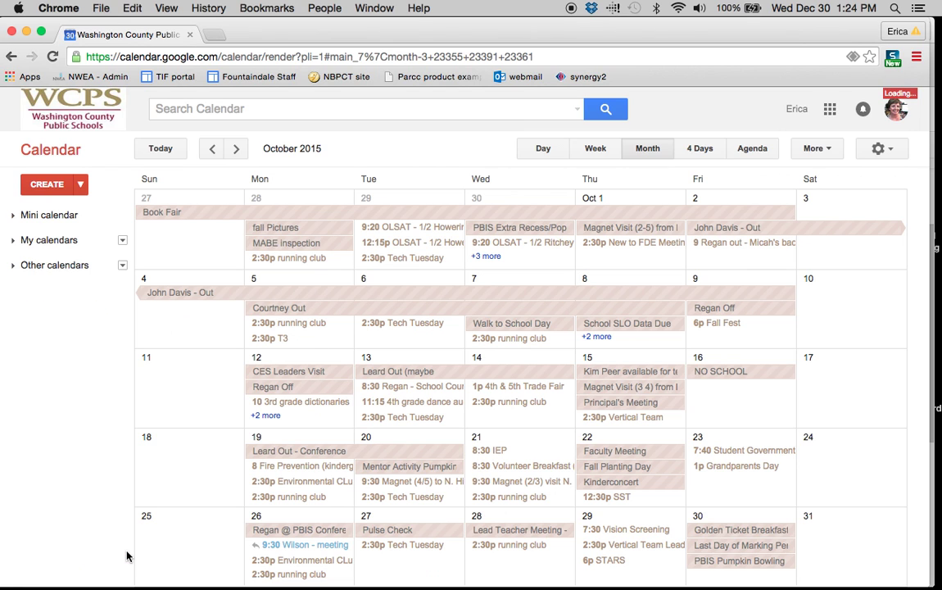
Expand My calendars, hide Tasks and toggle the duplicate Test calendars' visibility.
left_click(15, 240)
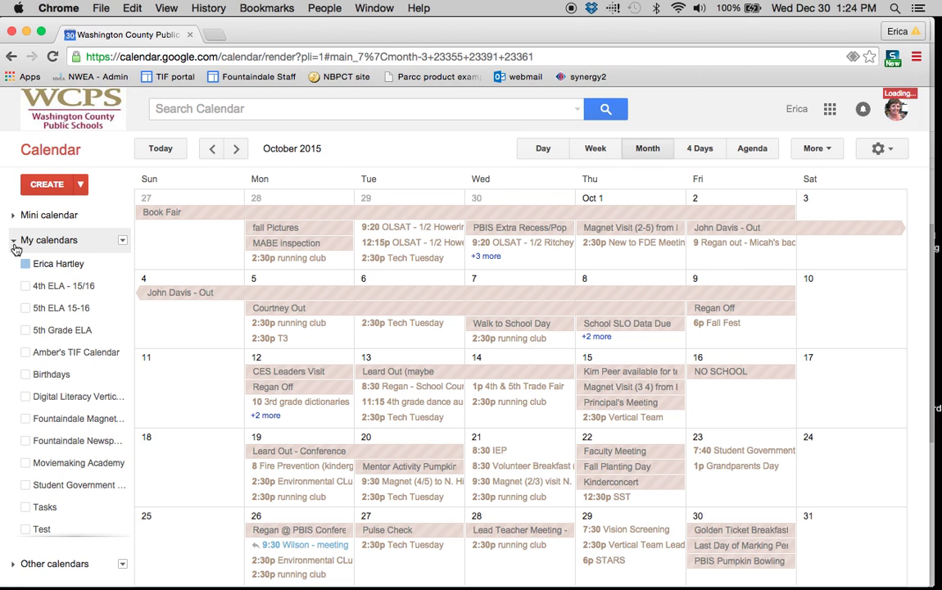
scroll(69, 371, "down", 1)
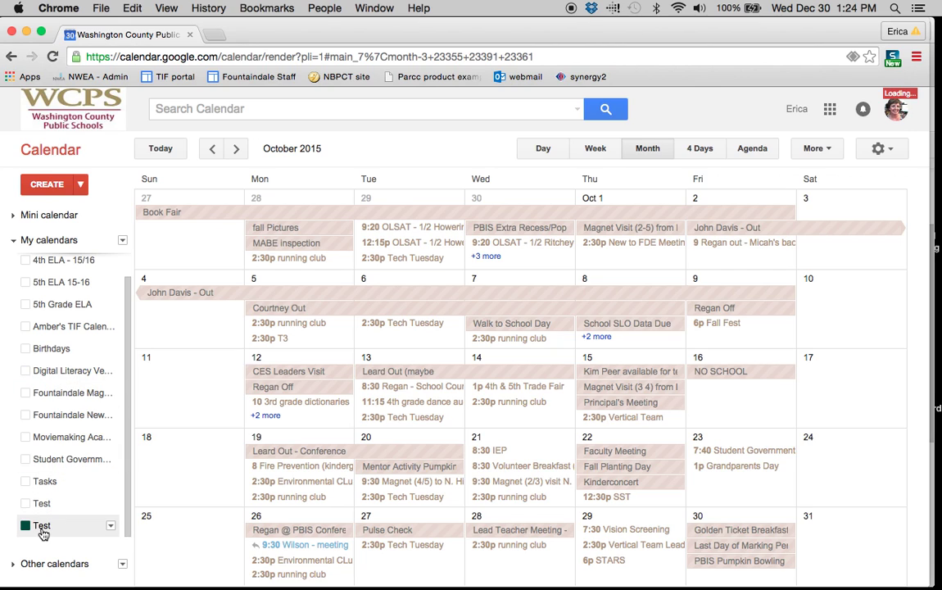
left_click(51, 528)
left_click(42, 504)
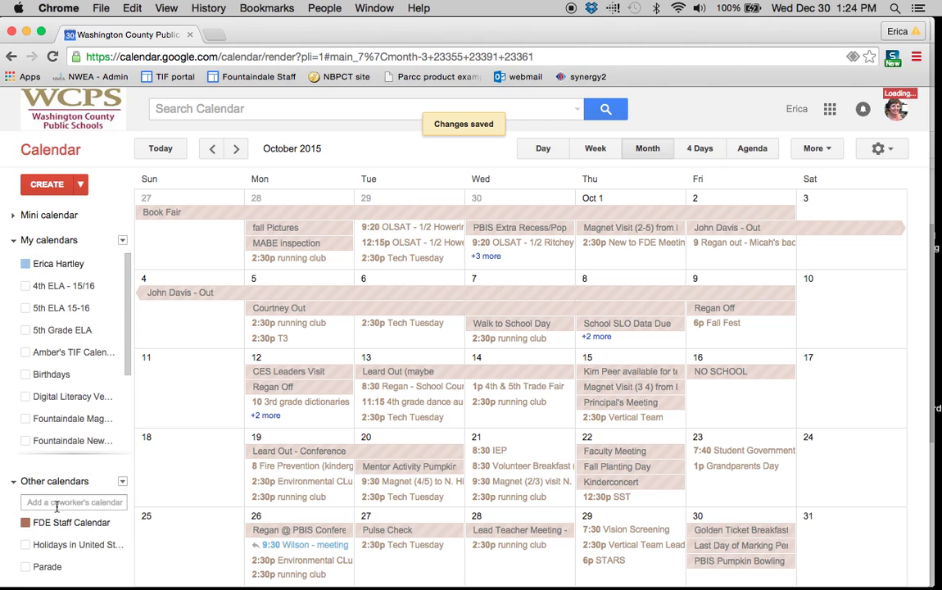
scroll(67, 391, "down", 3)
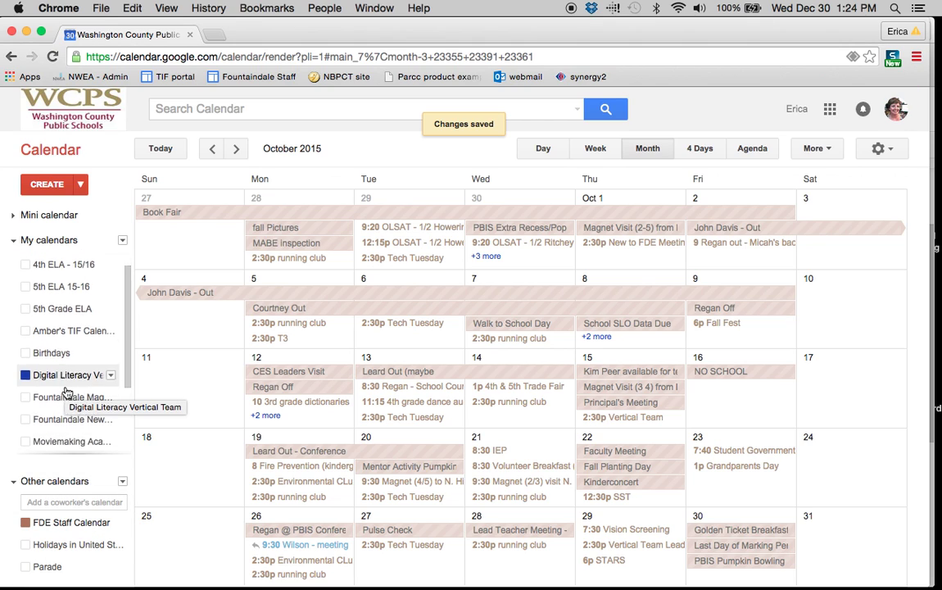
left_click(66, 389)
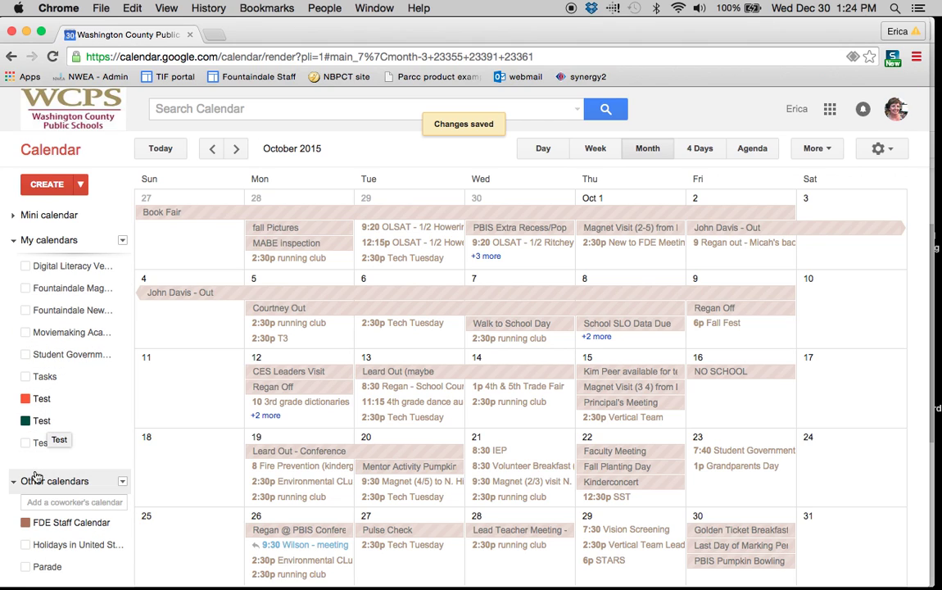
left_click(31, 401)
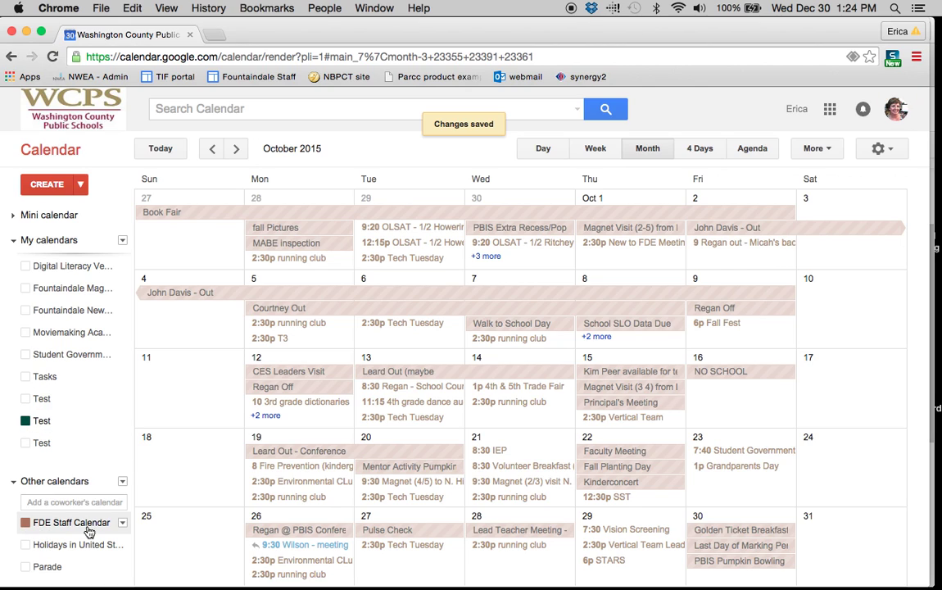
Hide FDE Staff Calendar and leave only one Test calendar visible on October's grid.
left_click(29, 525)
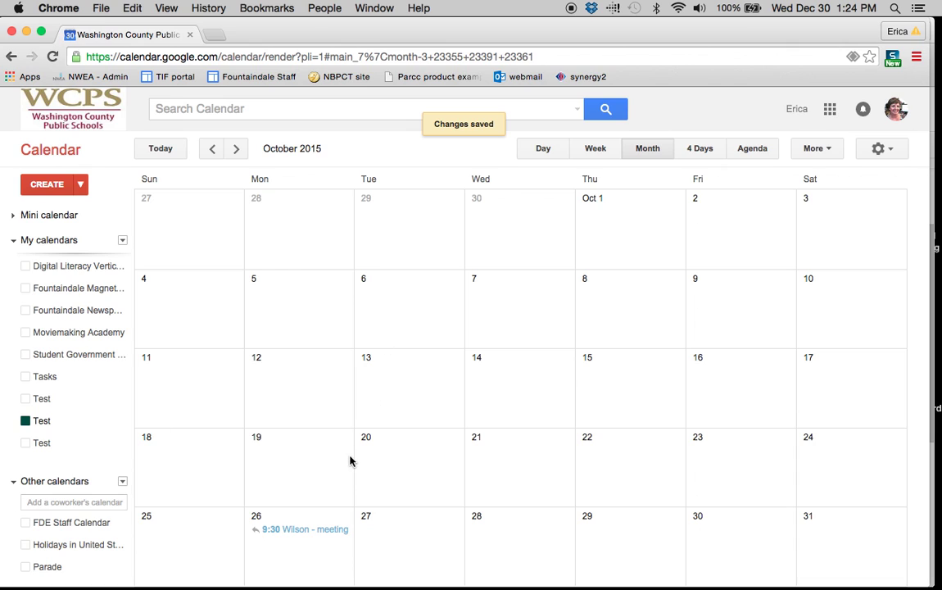
scroll(31, 431, "up", 5)
scroll(42, 382, "down", 5)
left_click(33, 399)
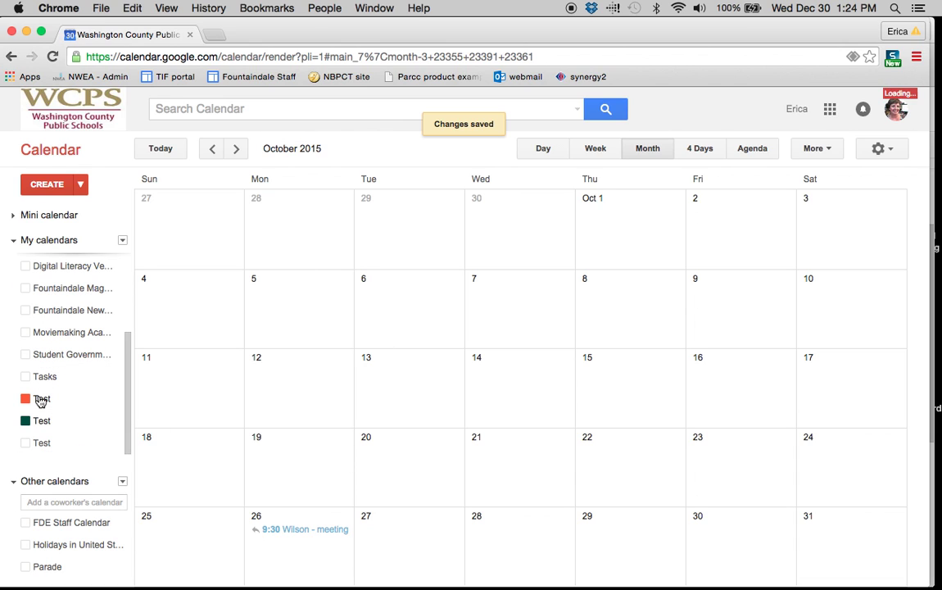
left_click(30, 422)
scroll(25, 420, "up", 3)
scroll(27, 427, "down", 3)
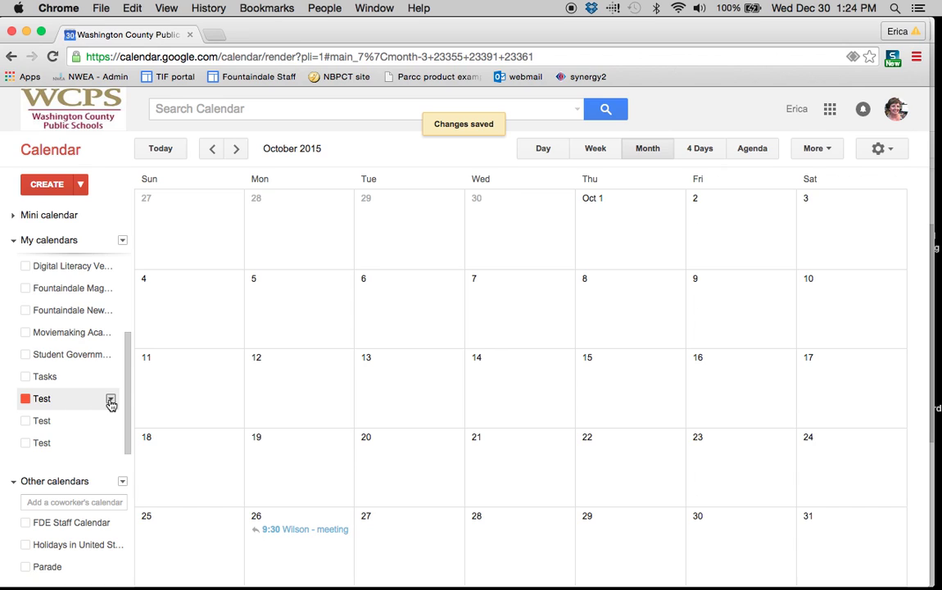
Review the Test calendar's sharing settings, return to October, and reopen Test's options menu.
left_click(110, 401)
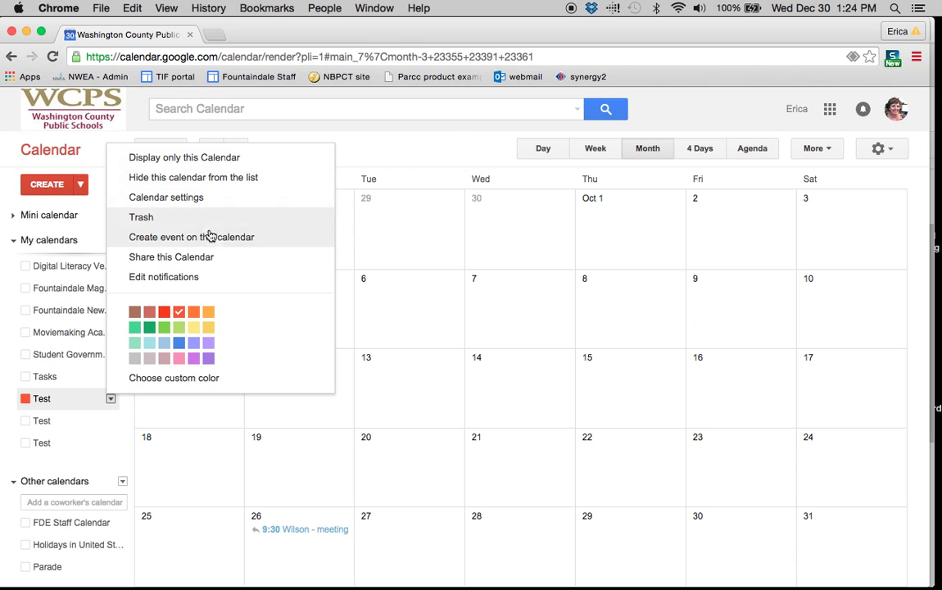
left_click(209, 257)
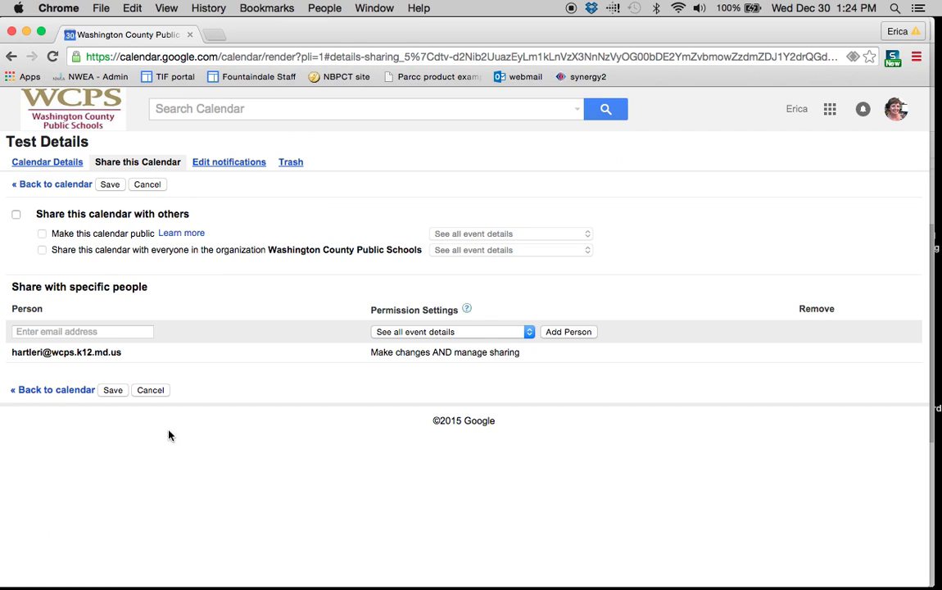
left_click(67, 186)
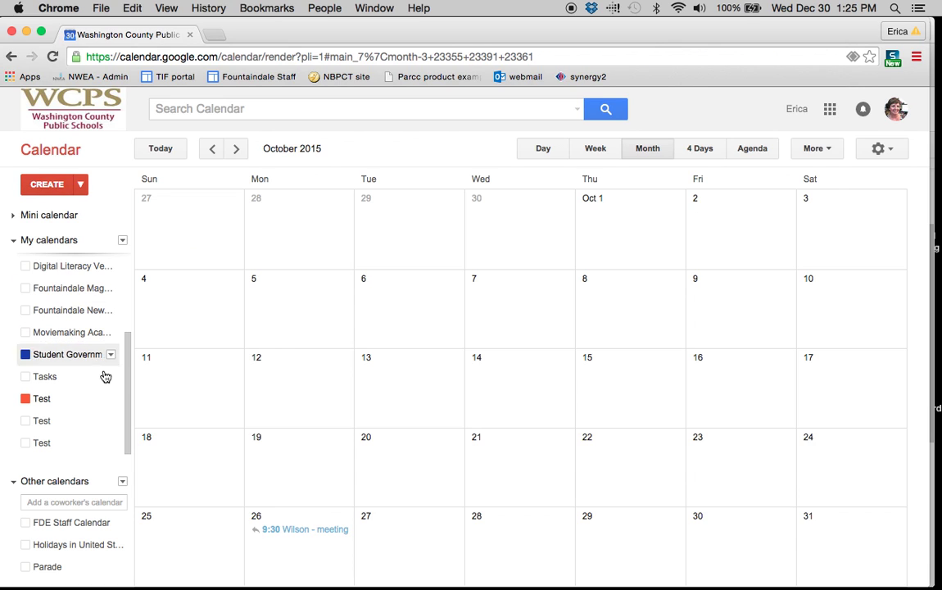
left_click(106, 384)
left_click(110, 399)
left_click(111, 399)
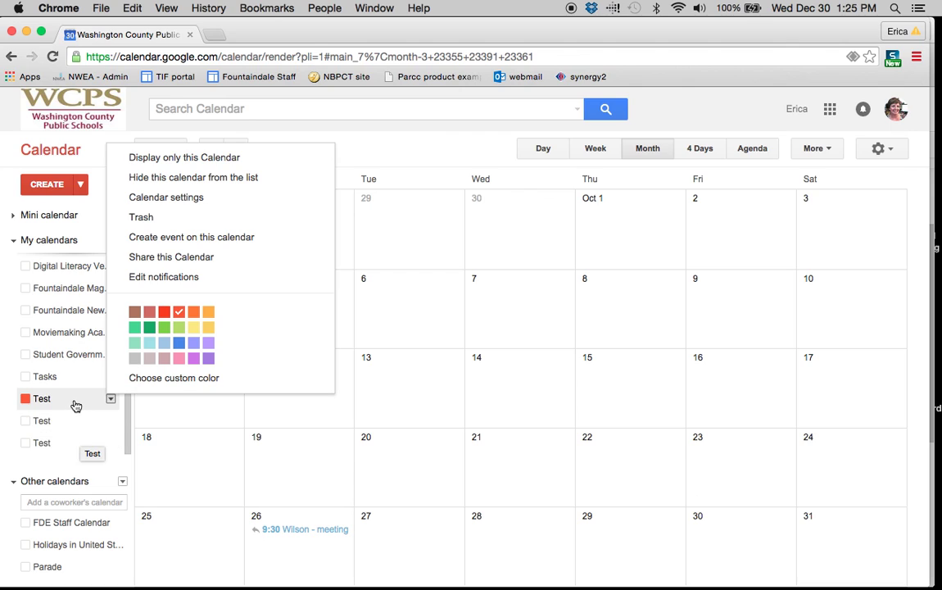
Add a coworker's calendar to Other calendars by searching part of their name and picking the contact.
left_click(60, 377)
left_click(20, 241)
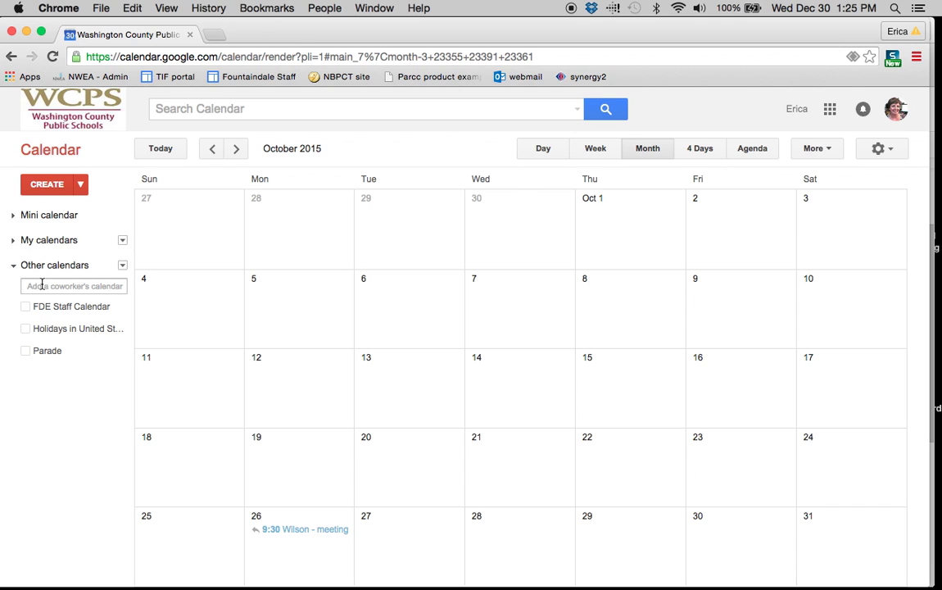
left_click(42, 284)
type("jenn")
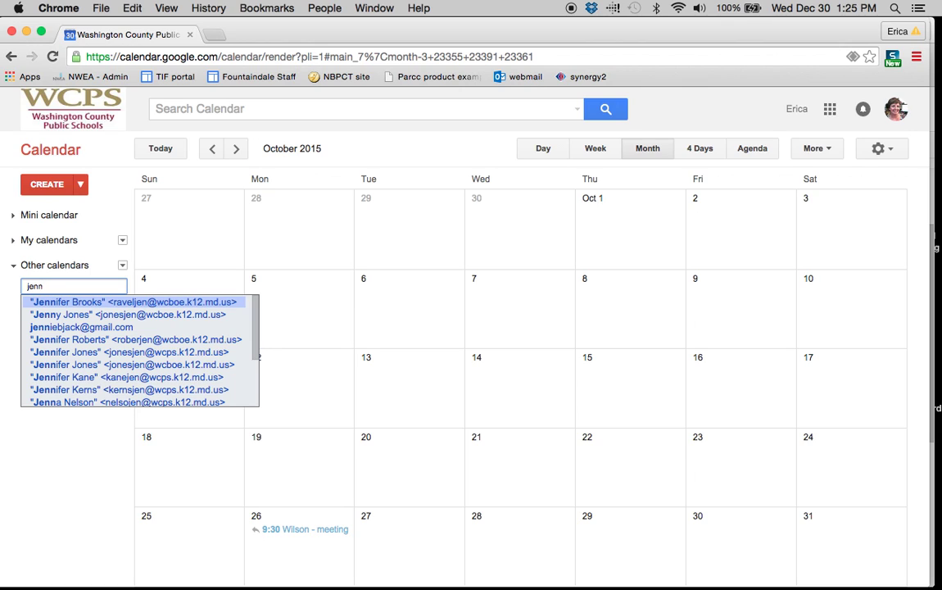
left_click(50, 316)
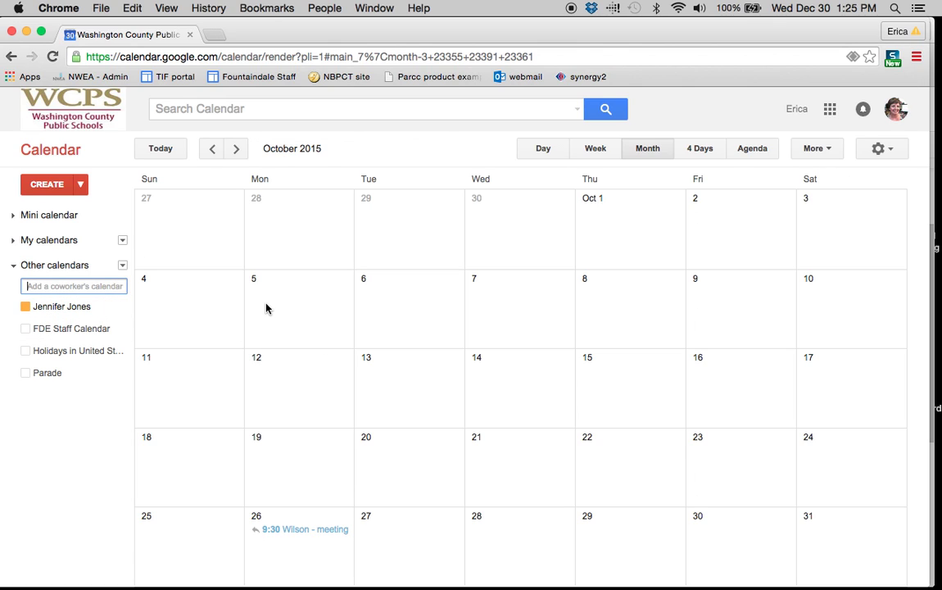
Hide the newly added coworker's calendar and expand My calendars.
left_click(74, 315)
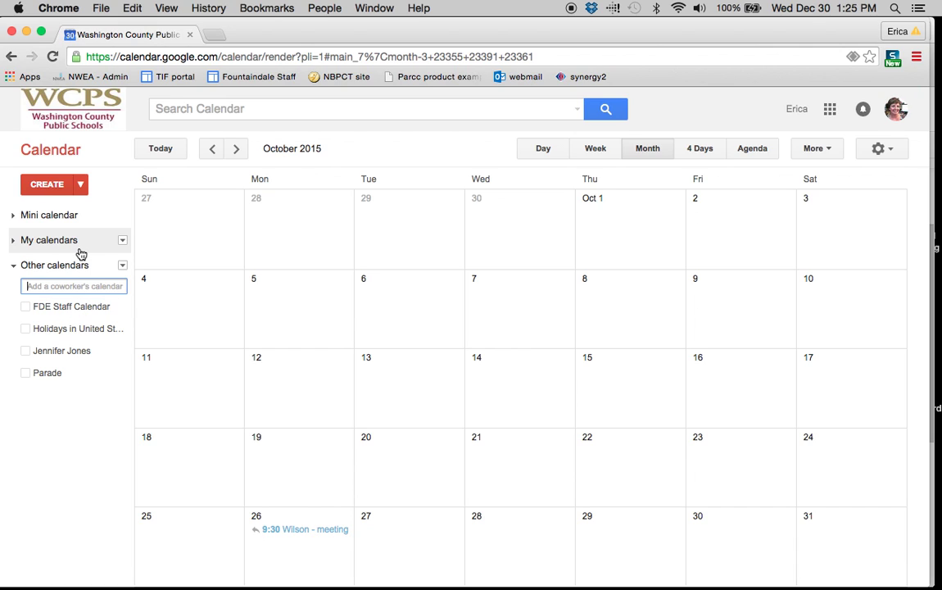
left_click(123, 267)
left_click(125, 242)
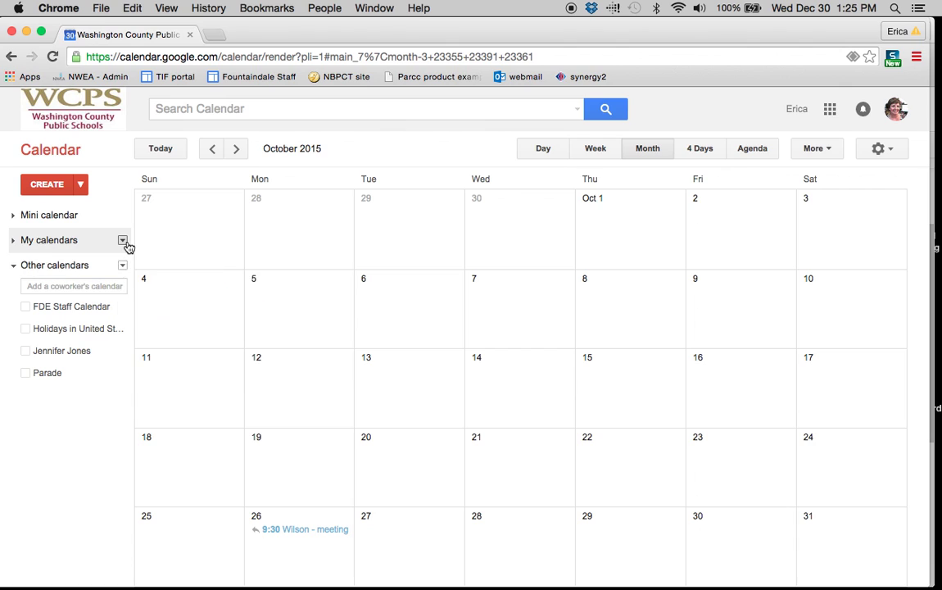
left_click(125, 242)
left_click(16, 244)
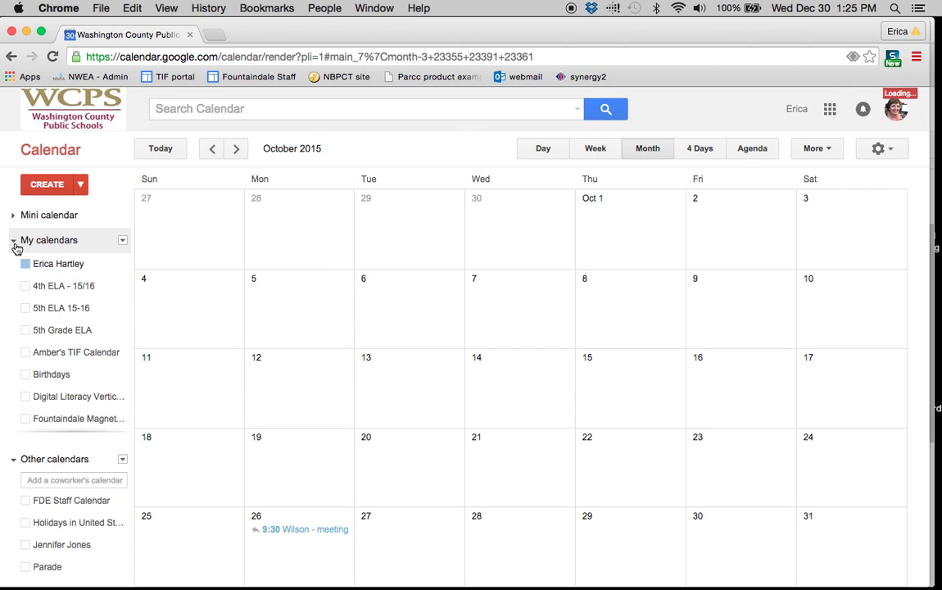
Uncheck sharing with Washington County Public Schools on your own calendar and save.
left_click(110, 264)
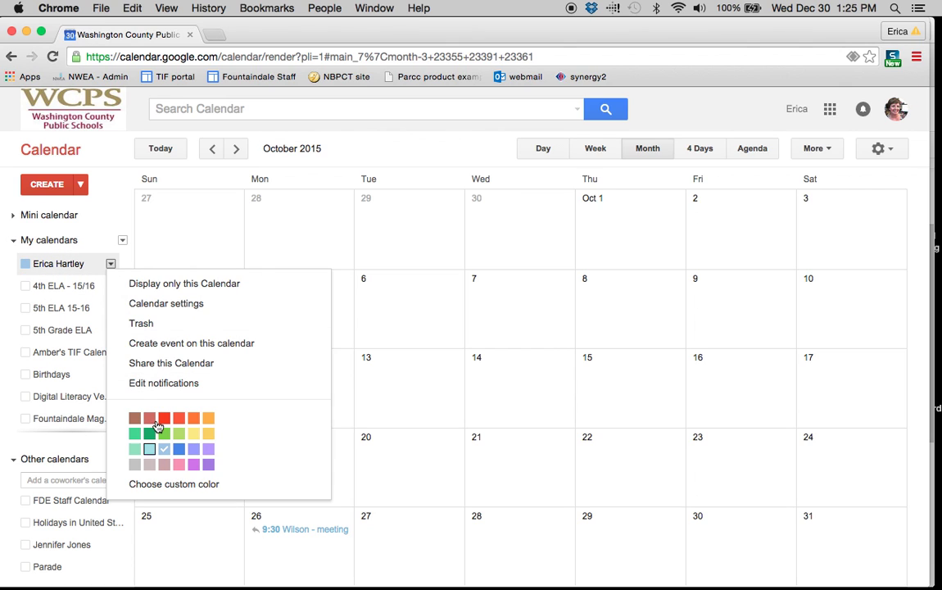
left_click(170, 363)
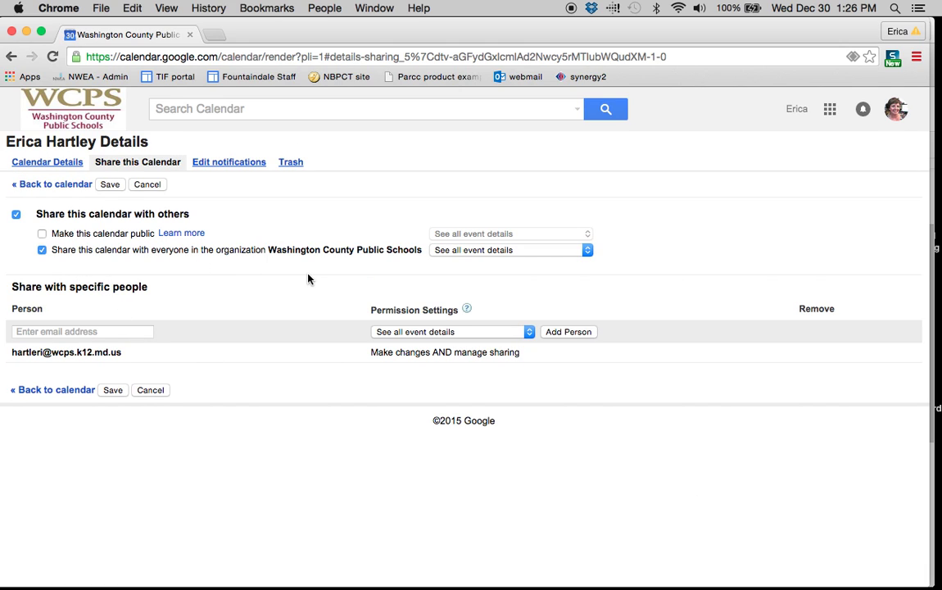
left_click(42, 251)
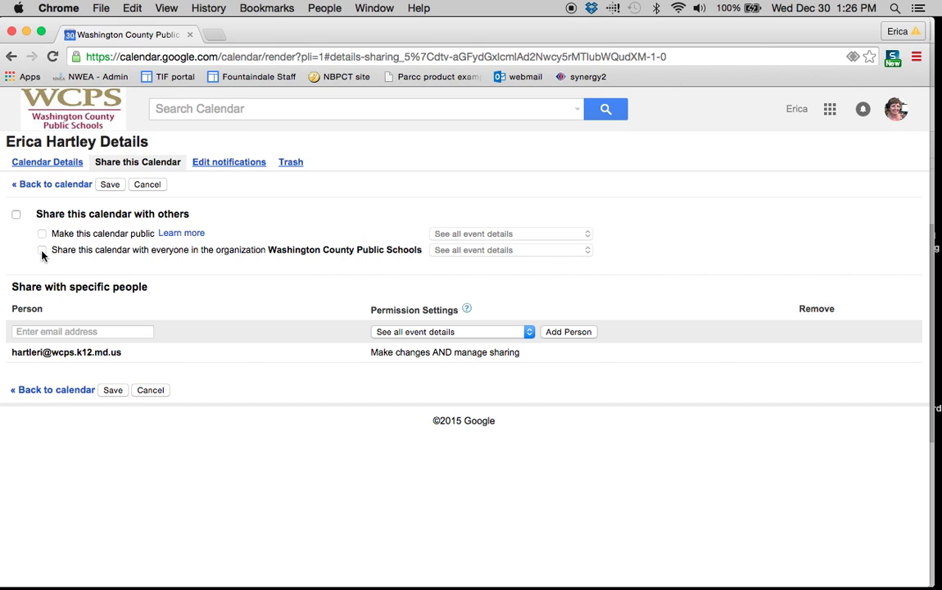
left_click(110, 185)
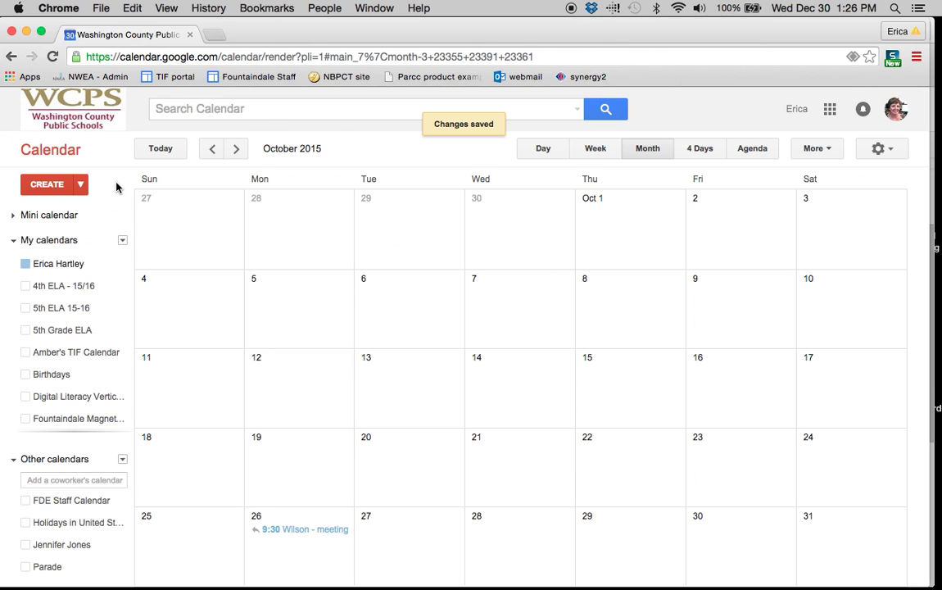
Show the Other calendars menu offering coworker's calendar, interesting calendars, add by URL and import.
scroll(85, 422, "down", 5)
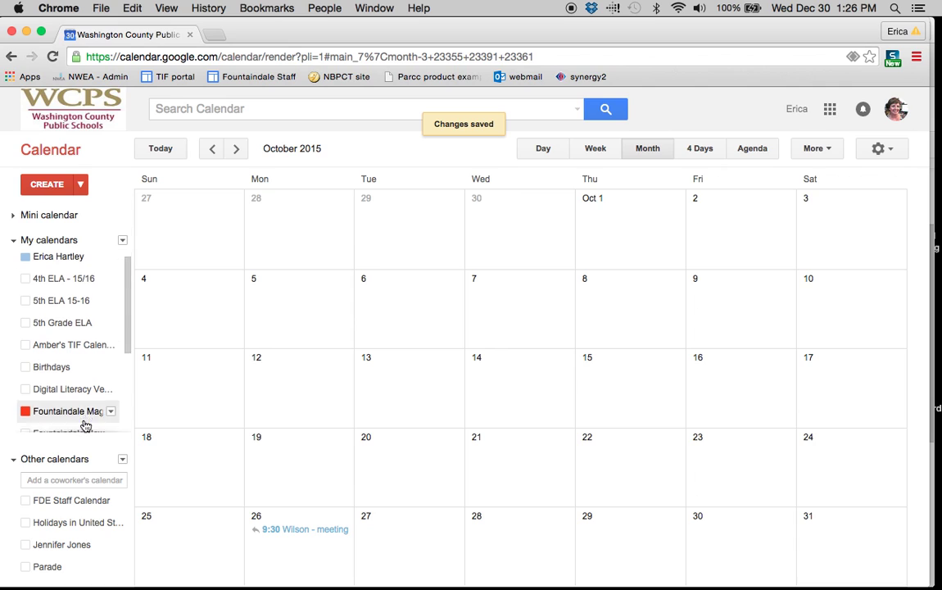
left_click(123, 461)
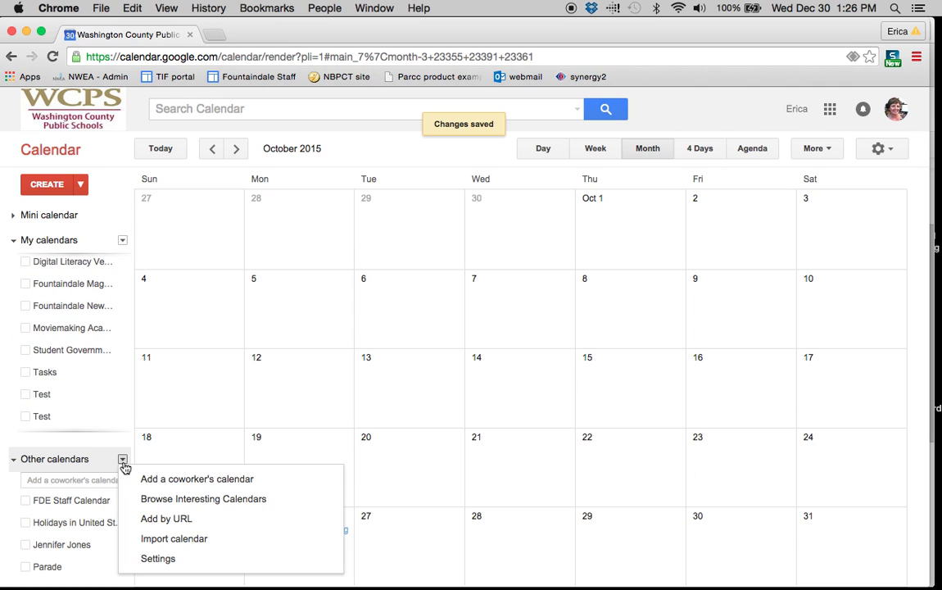